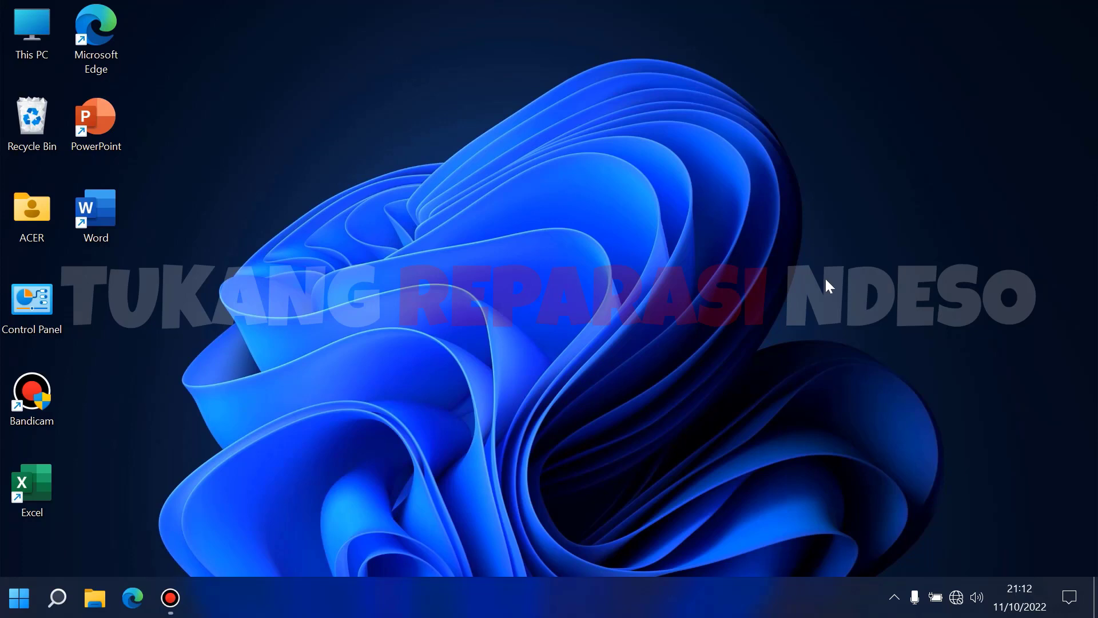
# - Check the drives listed under This PC in File Explorer, close the window and refresh the desktop
pyautogui.click(95, 598)
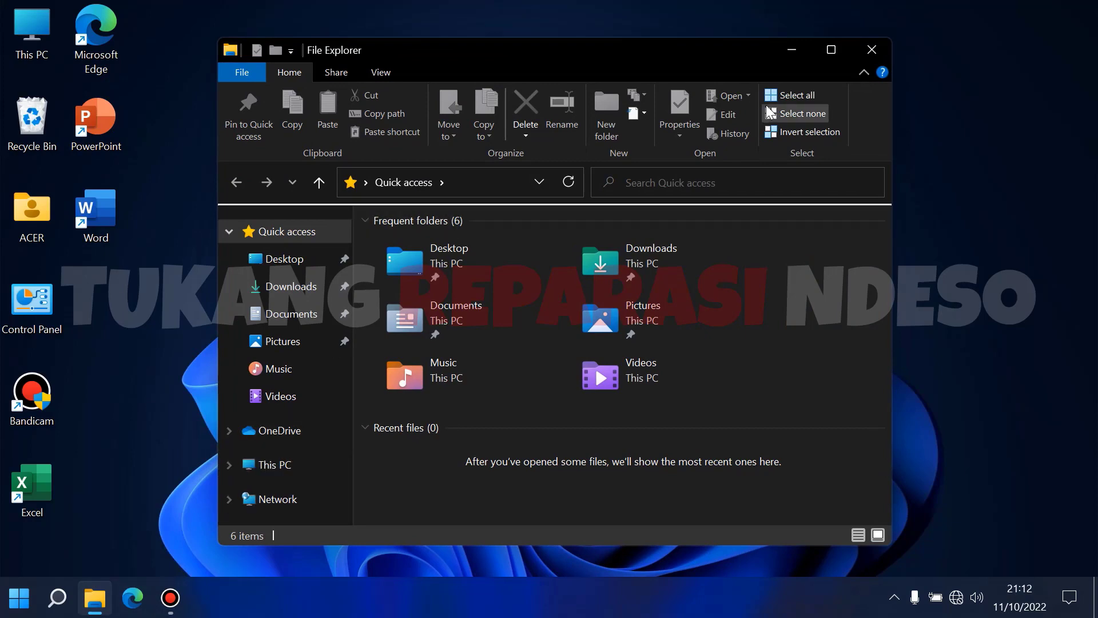
pyautogui.click(831, 49)
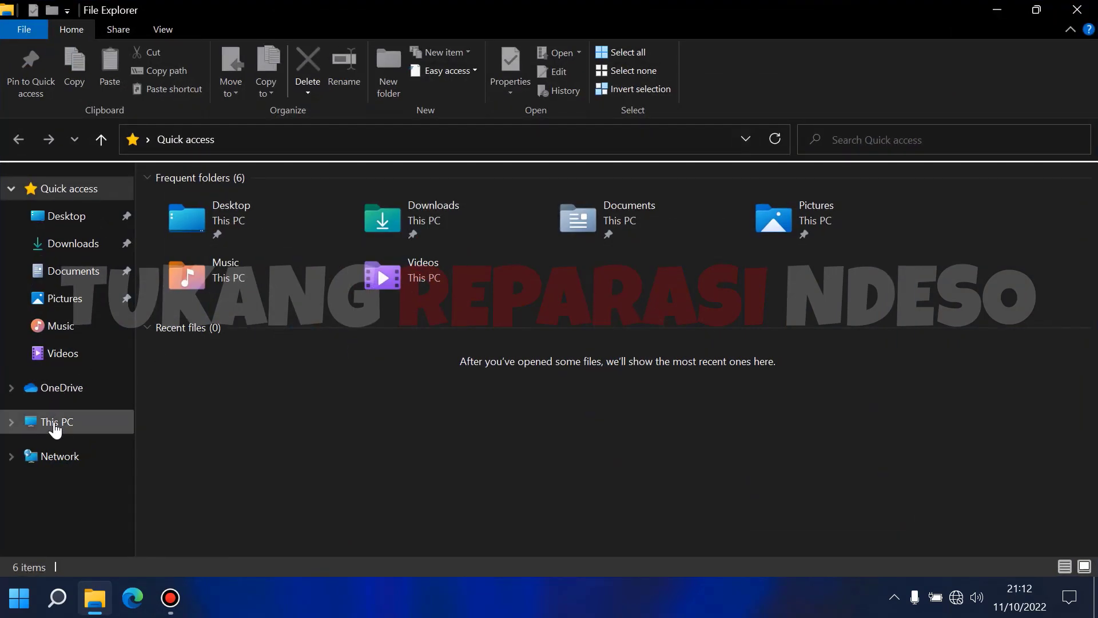
pyautogui.click(23, 422)
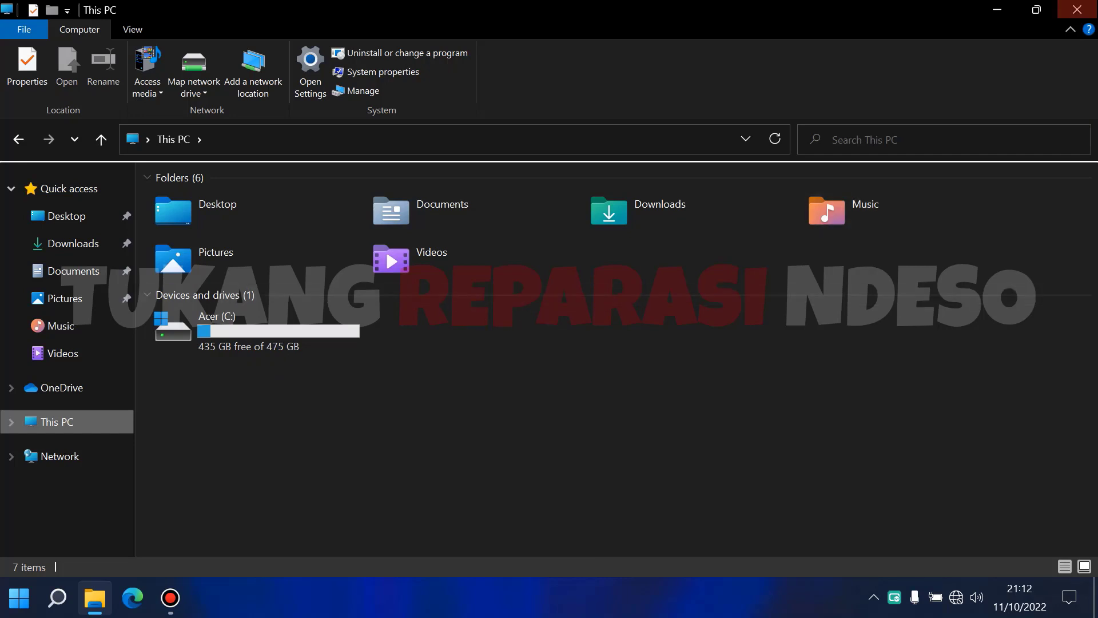
pyautogui.click(1076, 10)
pyautogui.rightClick(525, 132)
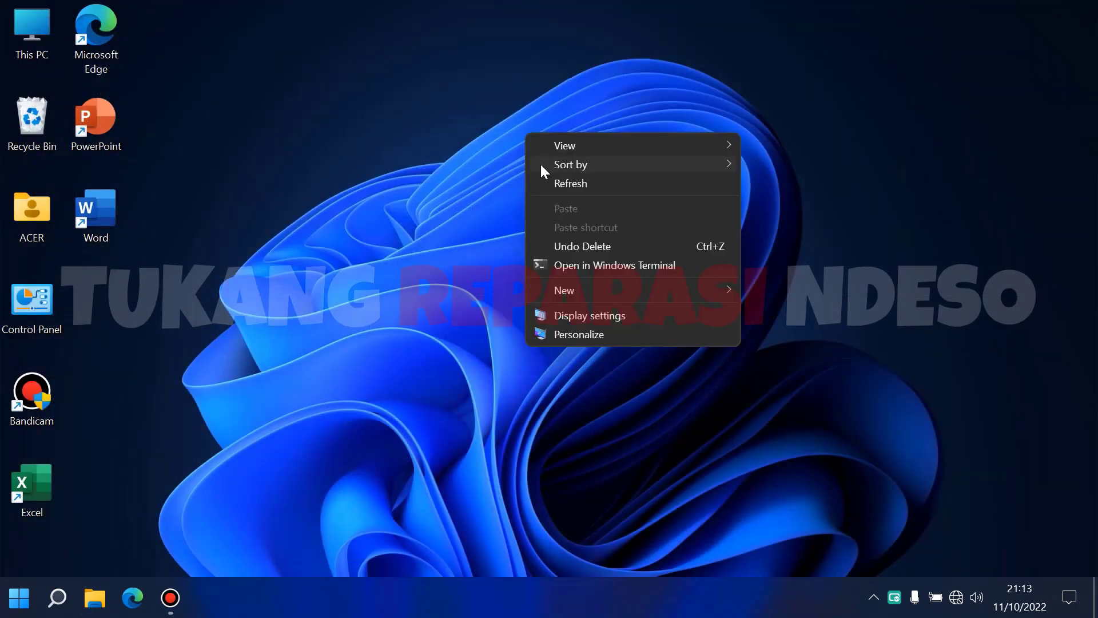
pyautogui.click(544, 183)
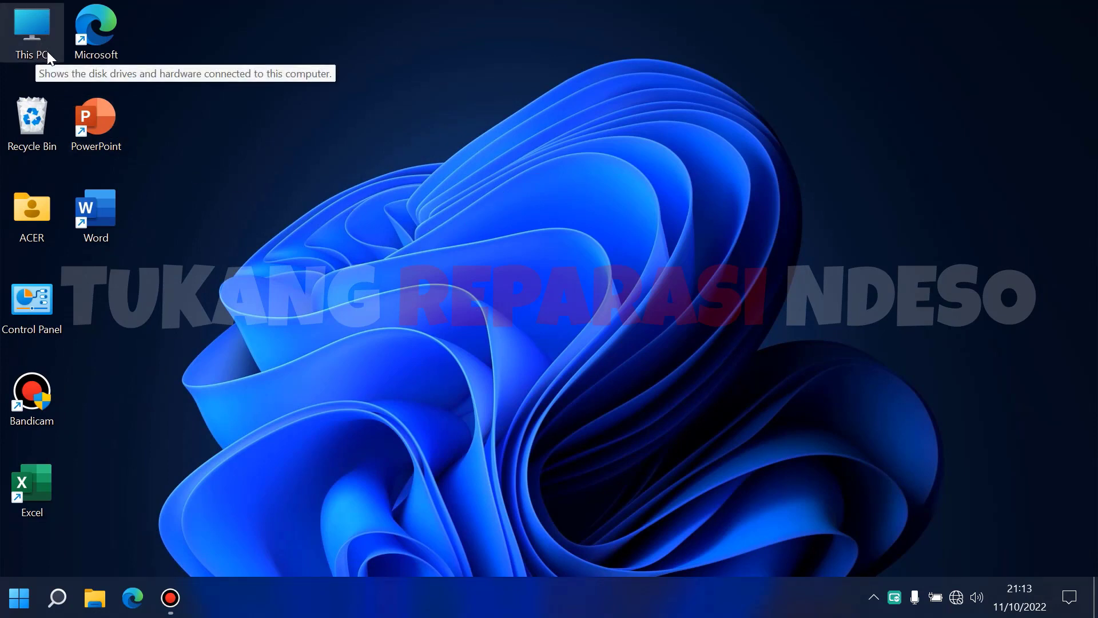
# - Open Computer Management for this PC in a maximized window and show Disk Management
pyautogui.rightClick(31, 53)
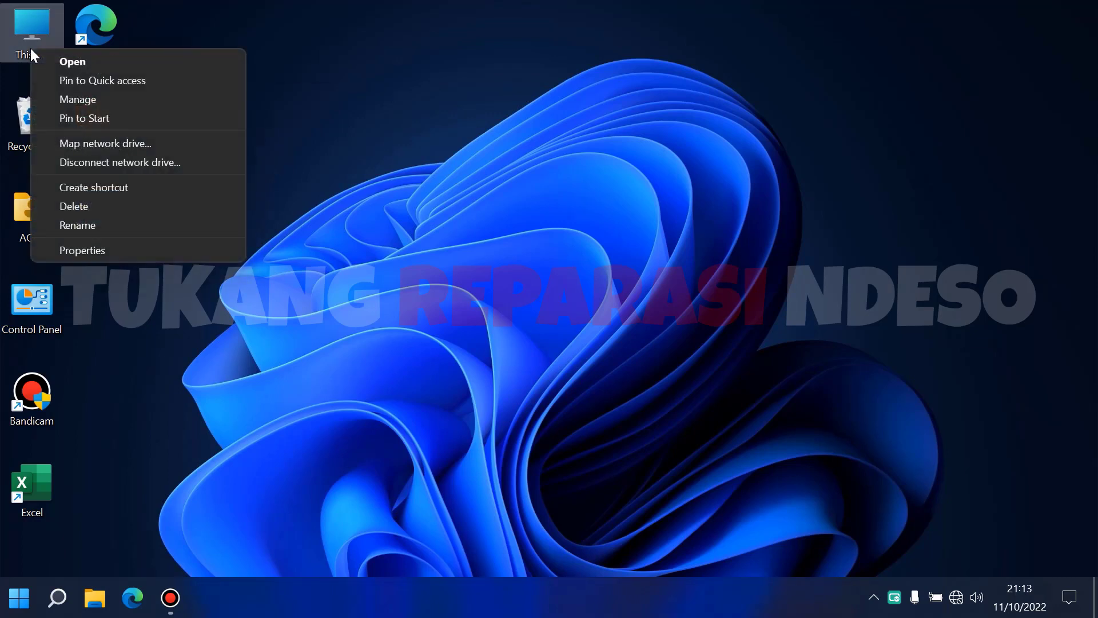
pyautogui.click(69, 99)
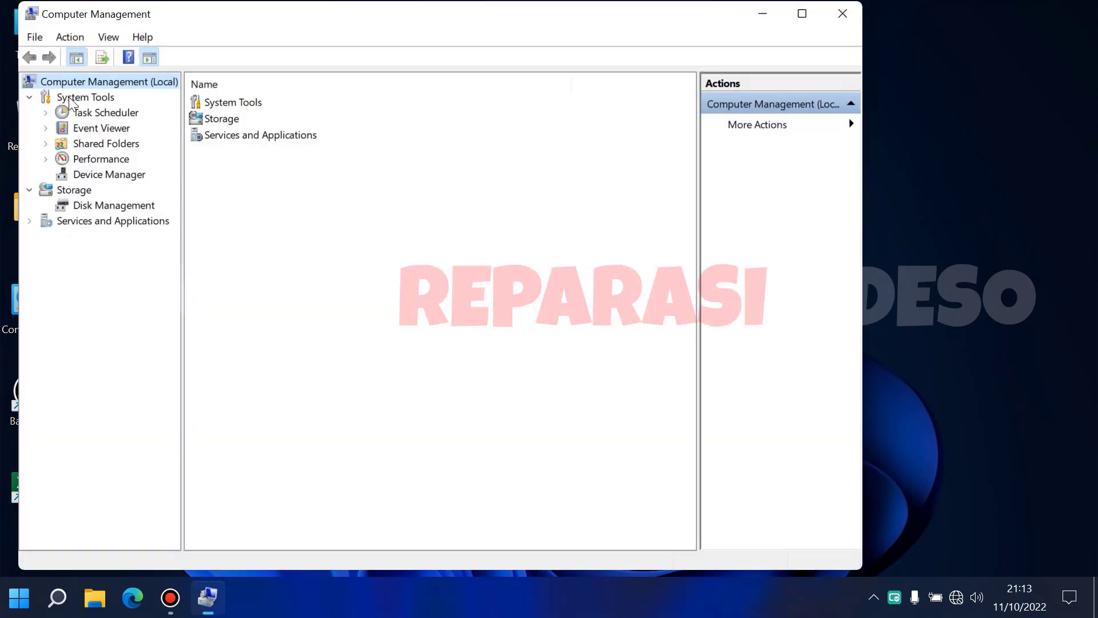
pyautogui.click(796, 21)
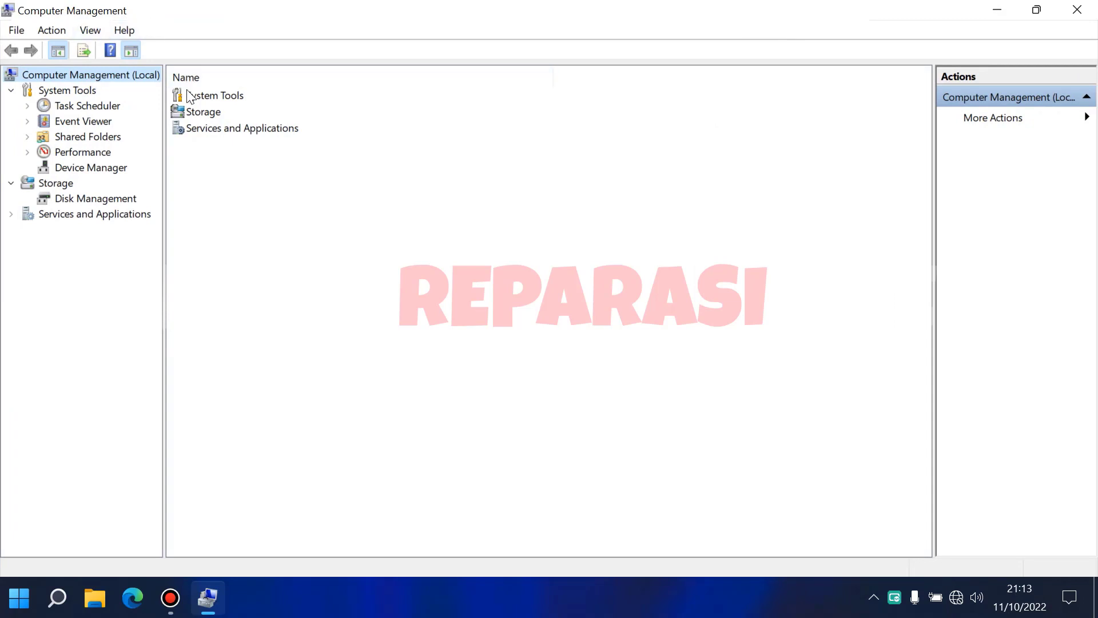
pyautogui.click(127, 204)
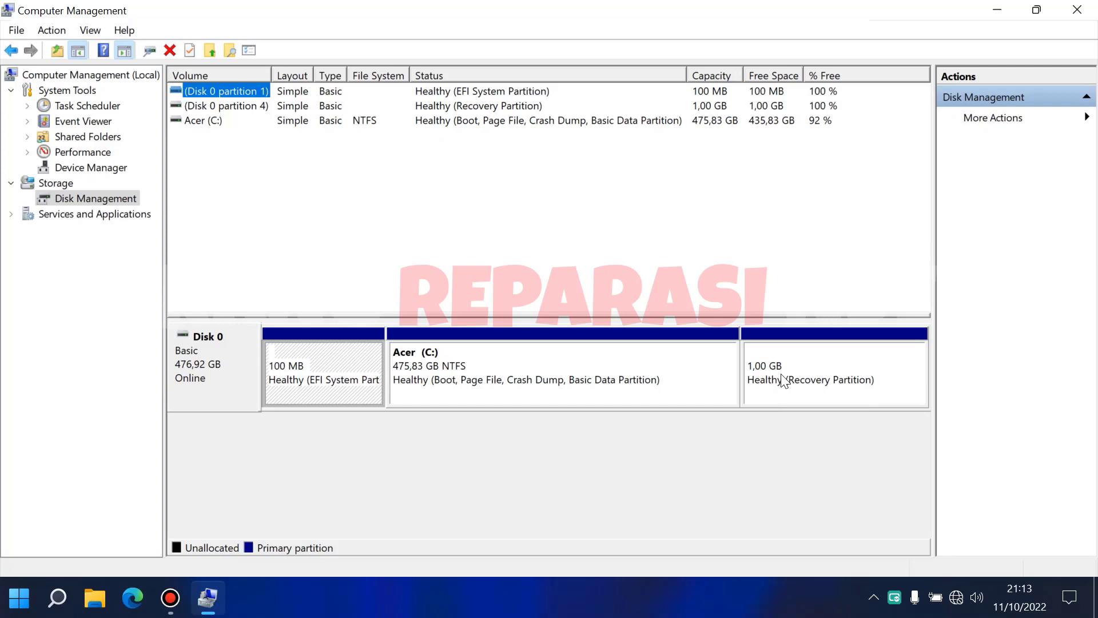
# - Examine the EFI system partition and the recovery partition on Disk 0
pyautogui.click(799, 369)
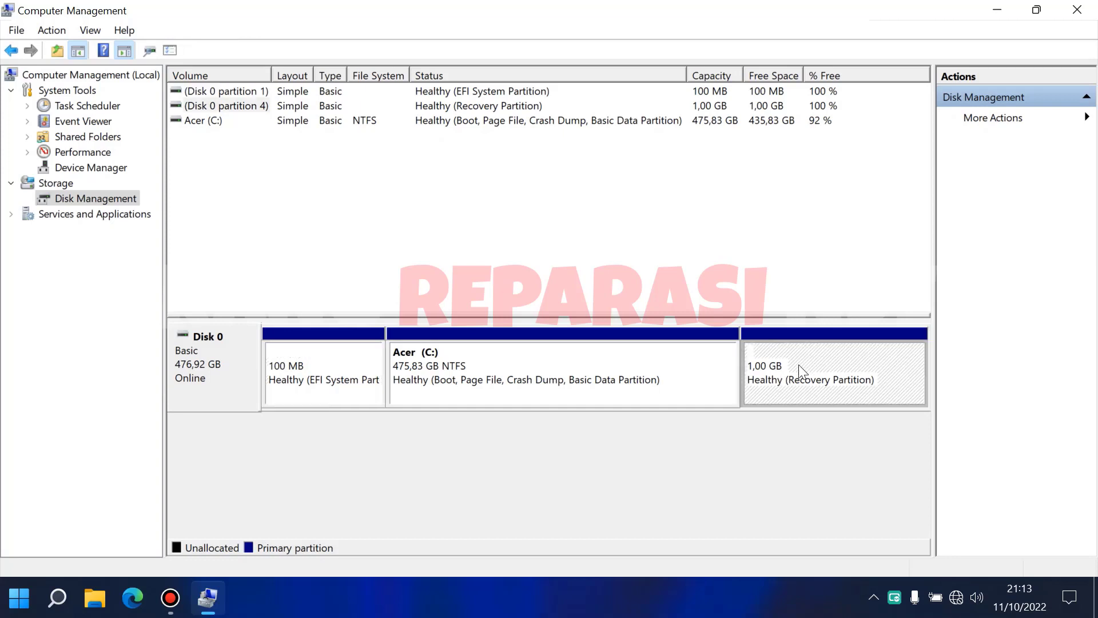
pyautogui.click(341, 365)
pyautogui.click(826, 395)
pyautogui.click(379, 382)
pyautogui.click(814, 381)
pyautogui.click(340, 381)
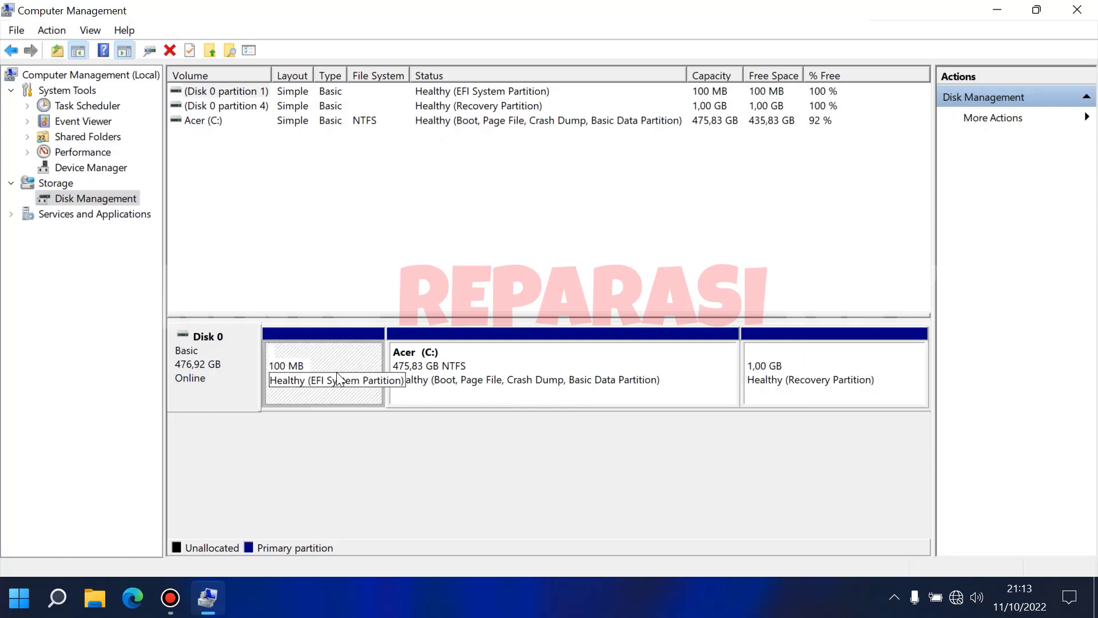
pyautogui.click(805, 380)
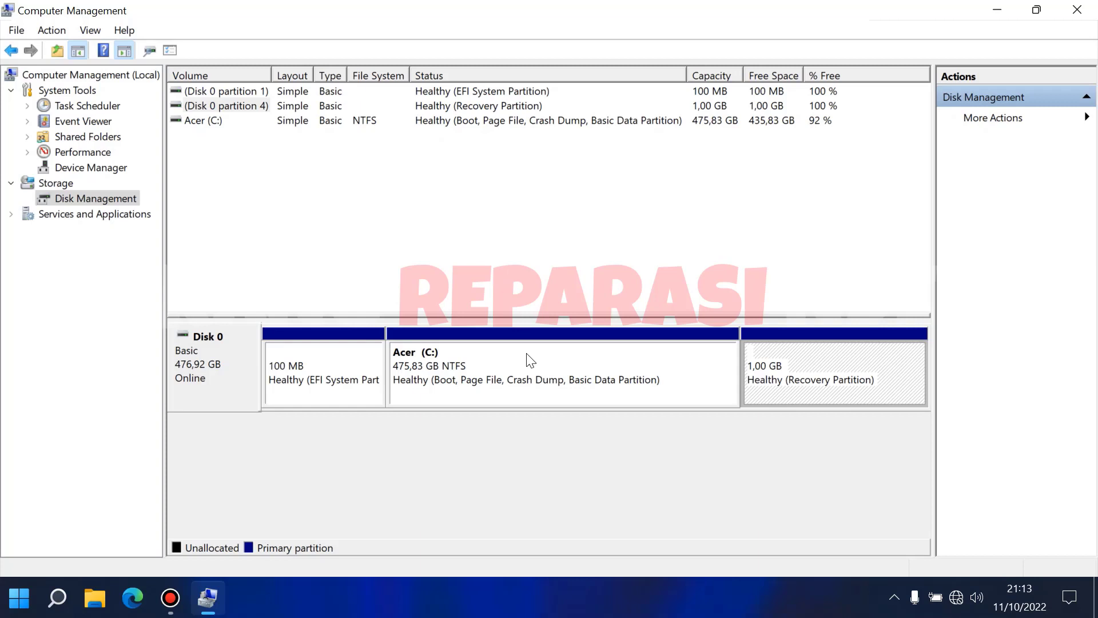
# - Shrink the Acer (C:) volume by 350000 MB
pyautogui.rightClick(489, 379)
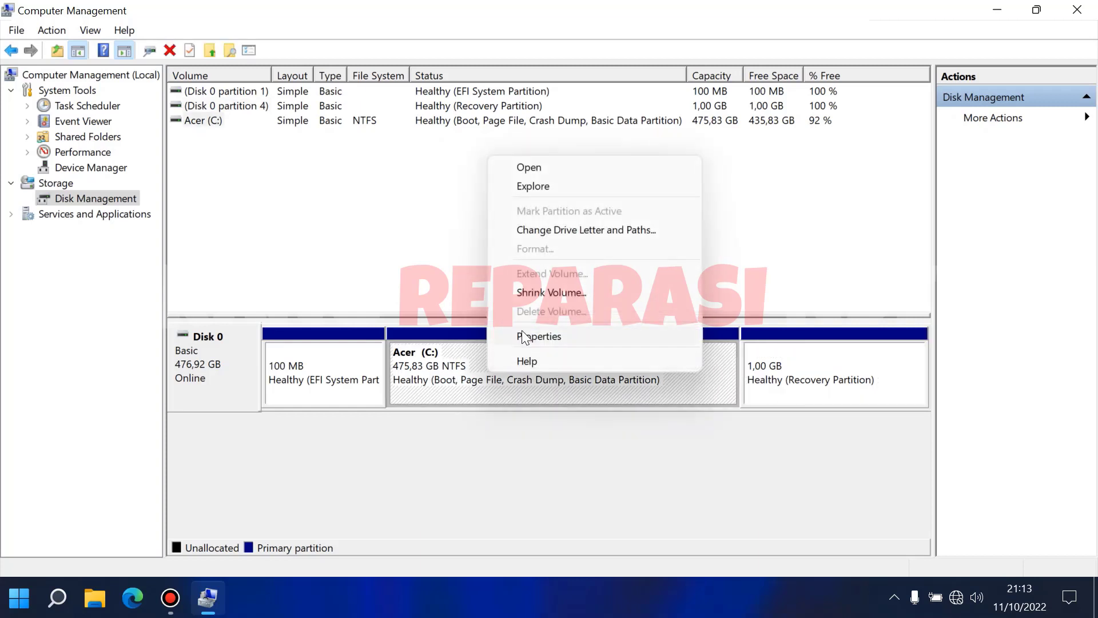
pyautogui.click(530, 298)
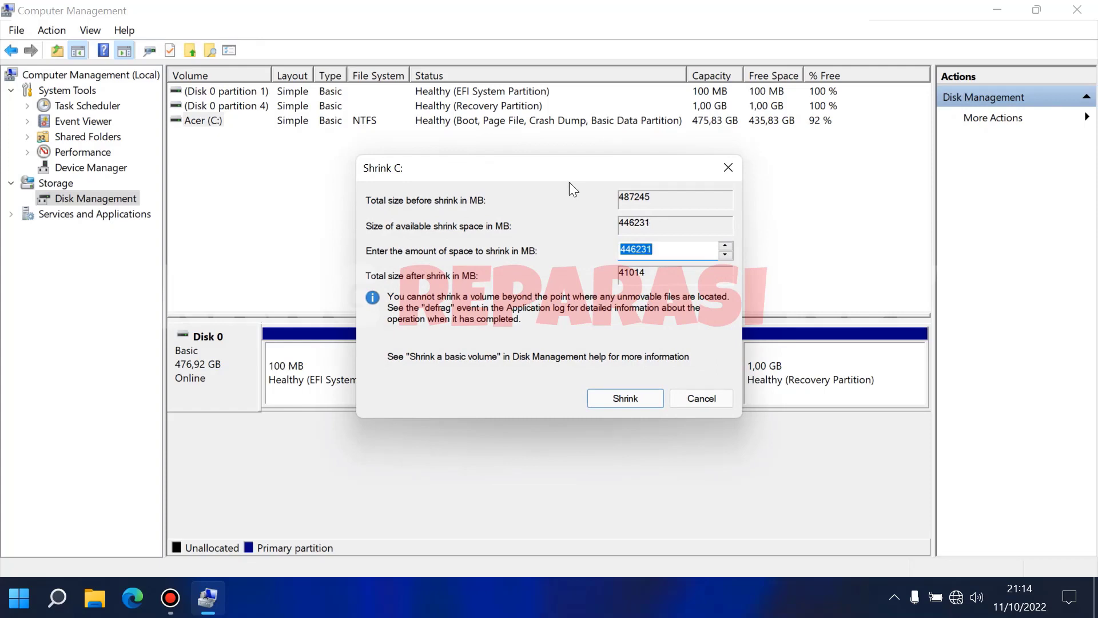
pyautogui.moveTo(548, 171); pyautogui.dragTo(650, 67)
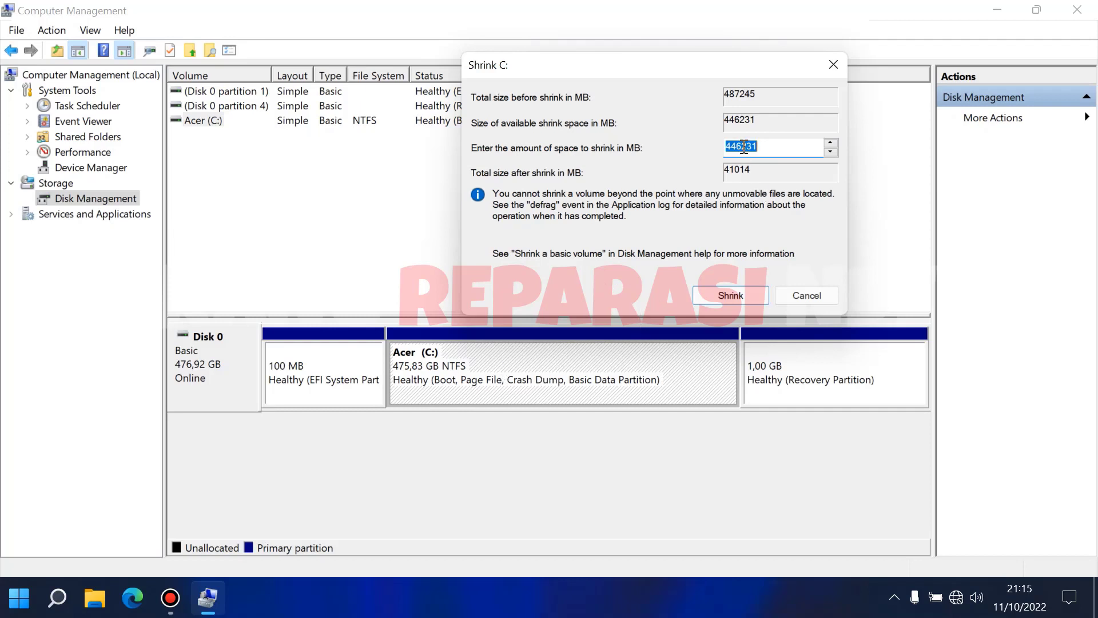
pyautogui.write('350000')
pyautogui.click(714, 294)
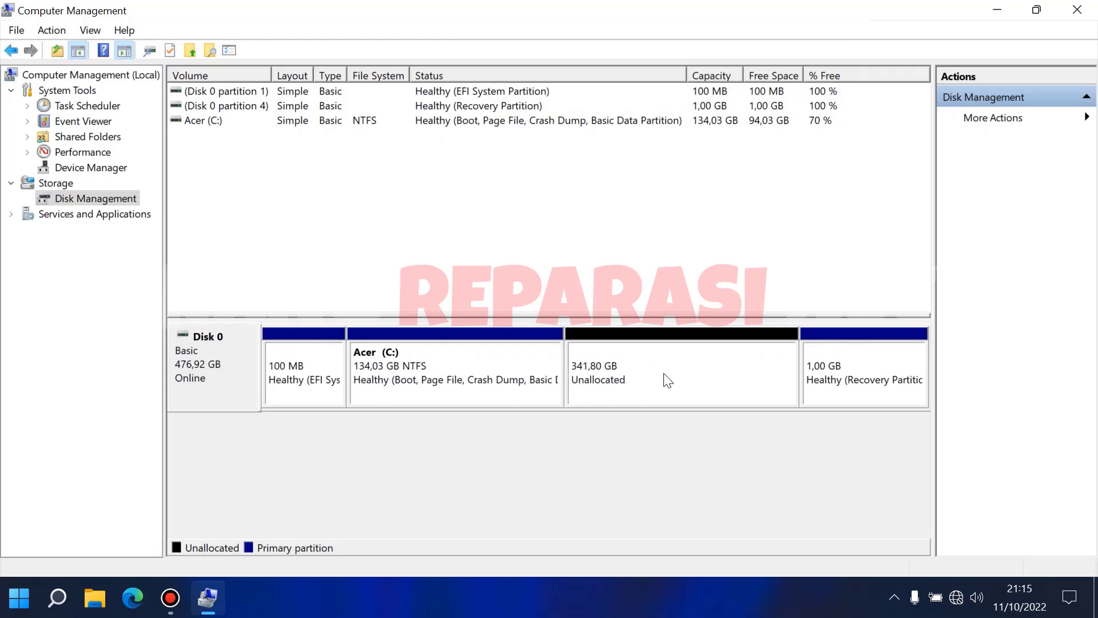
# - Create a 349999 MB simple volume in the unallocated space with drive letter D, quick-formatted as NTFS with default allocation size and label New Volume
pyautogui.click(639, 380)
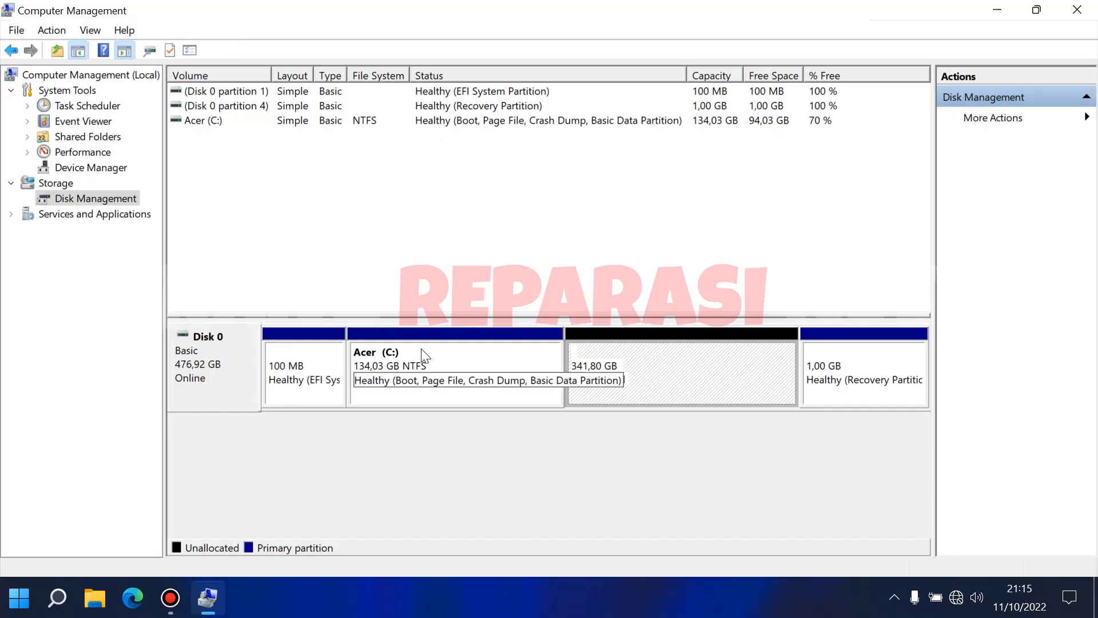
pyautogui.rightClick(663, 372)
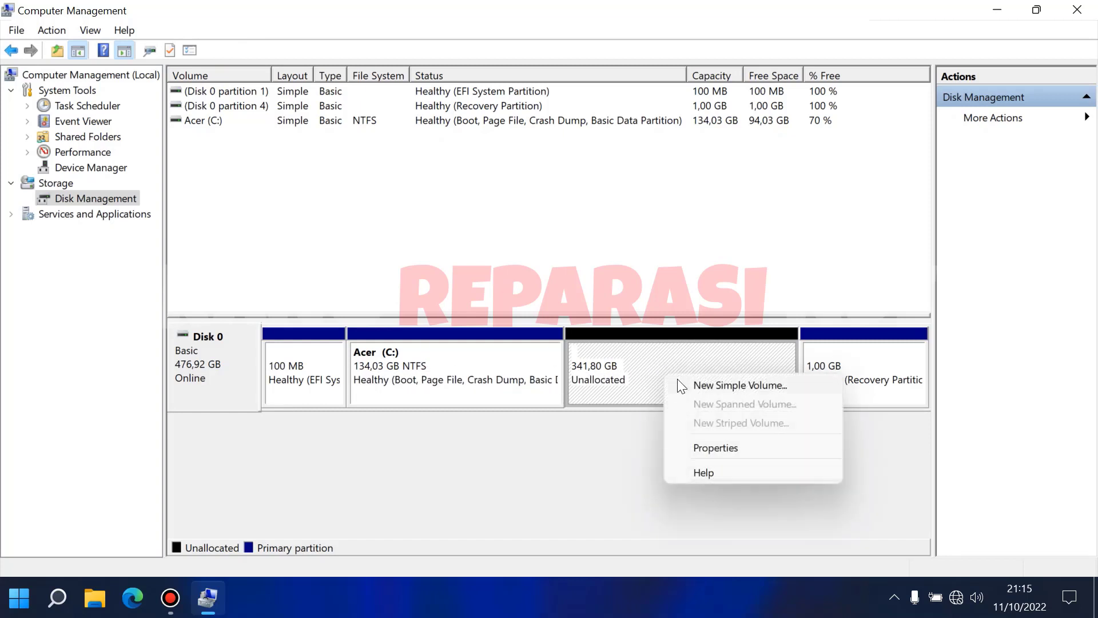
pyautogui.click(696, 389)
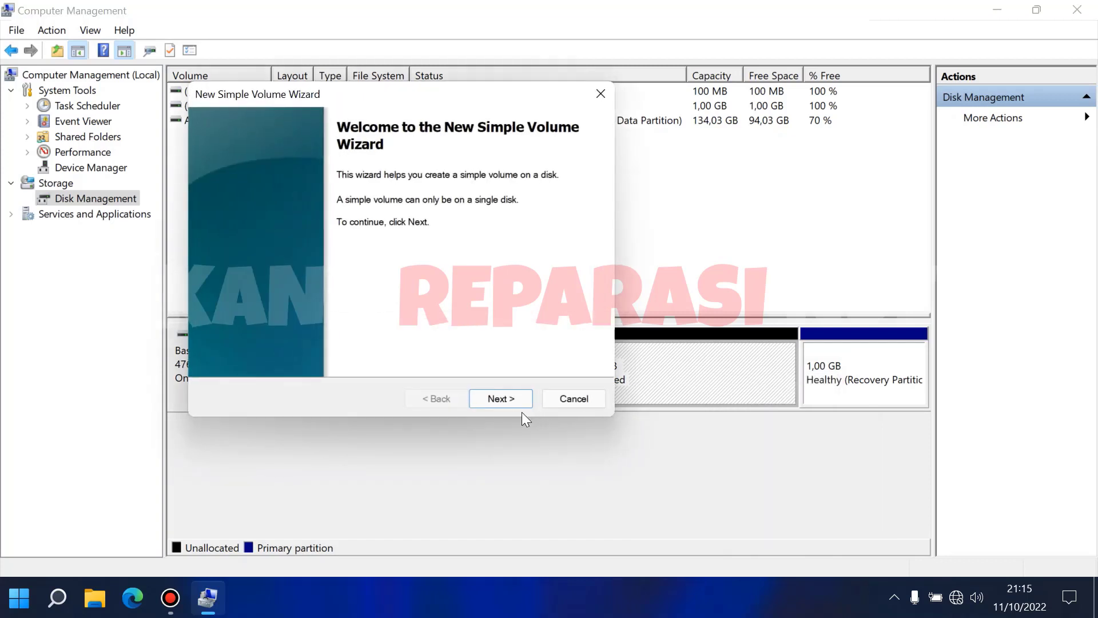
pyautogui.click(512, 401)
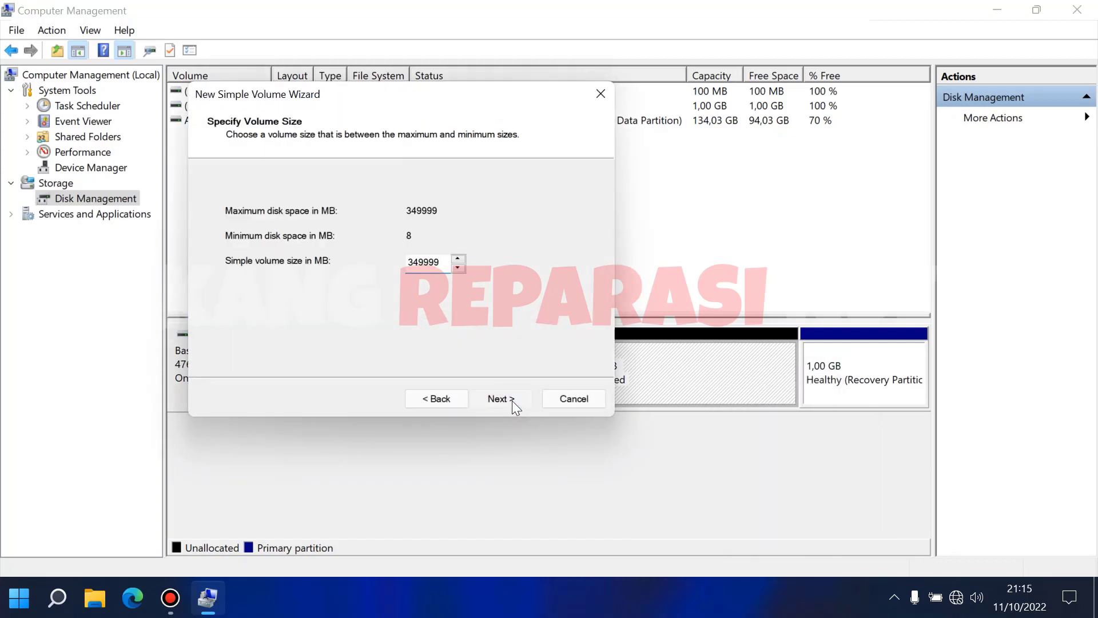
pyautogui.click(512, 401)
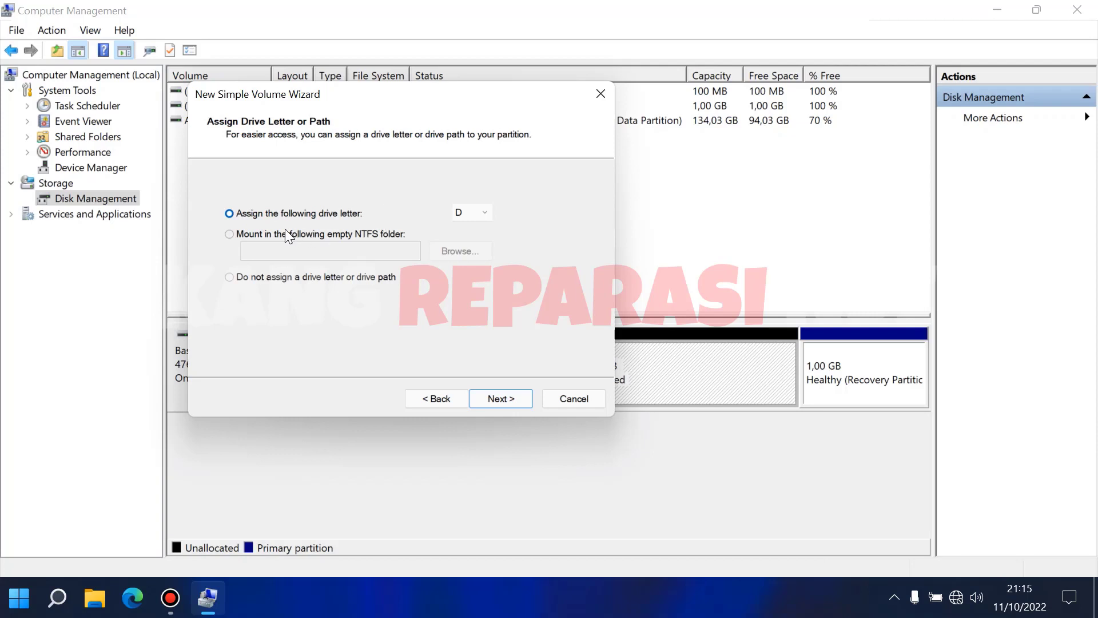
pyautogui.click(501, 402)
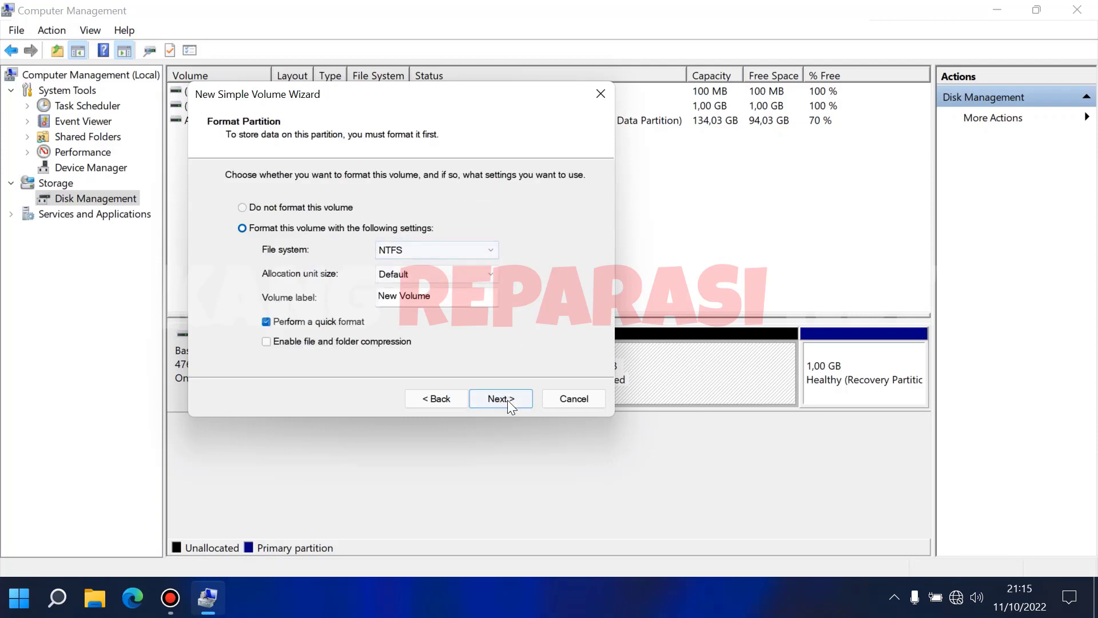
pyautogui.click(506, 399)
pyautogui.click(501, 399)
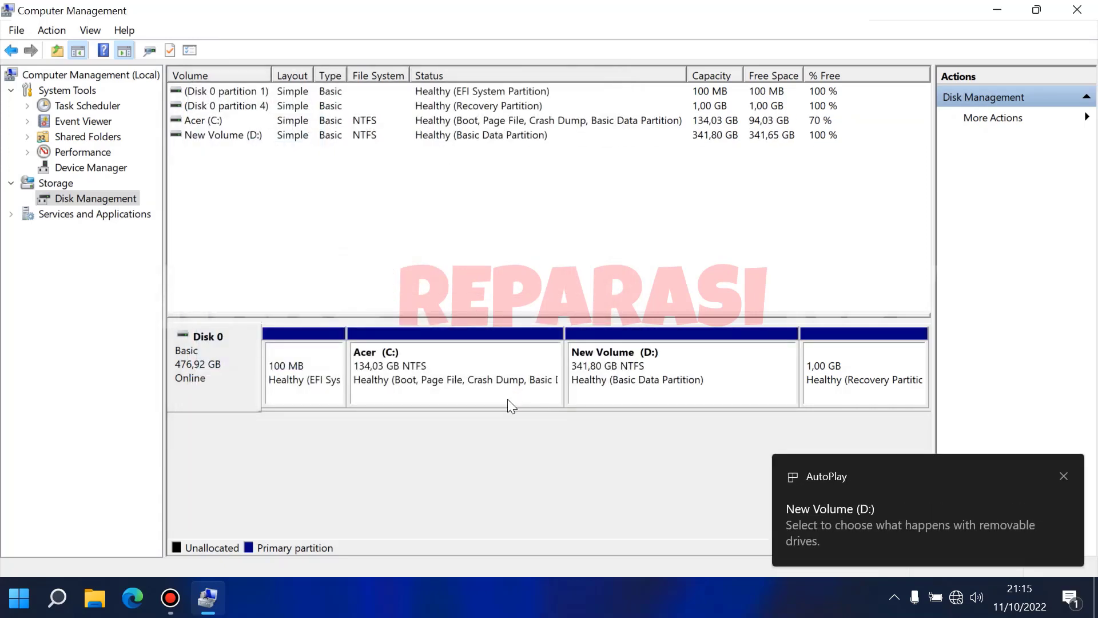
# - Close Computer Management and check the new D: drive's capacity in This PC
pyautogui.click(1077, 10)
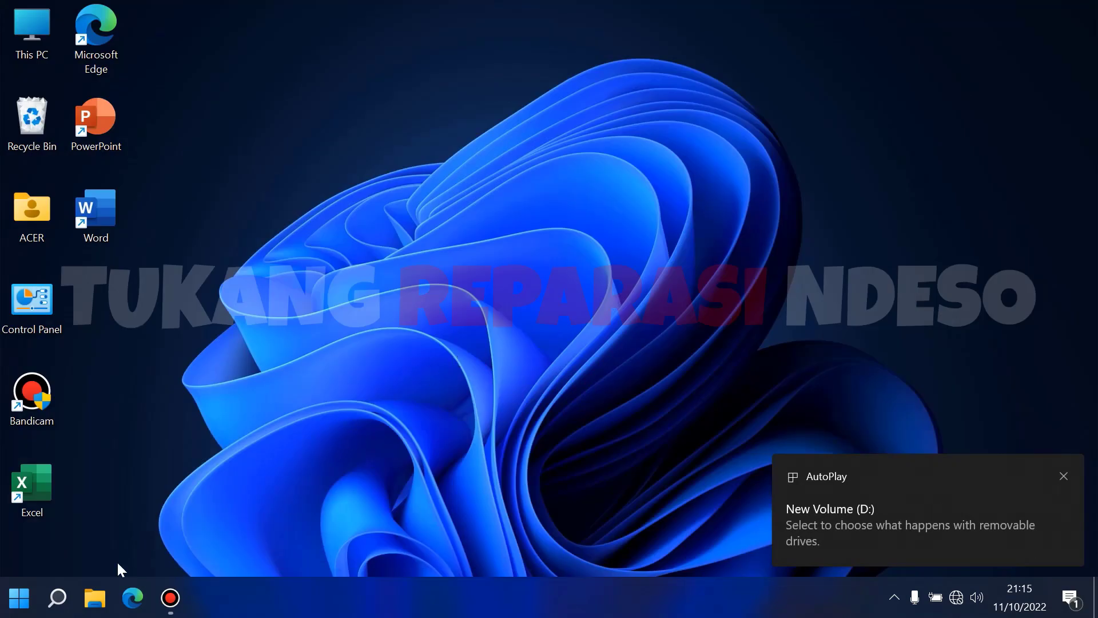
pyautogui.doubleClick(13, 32)
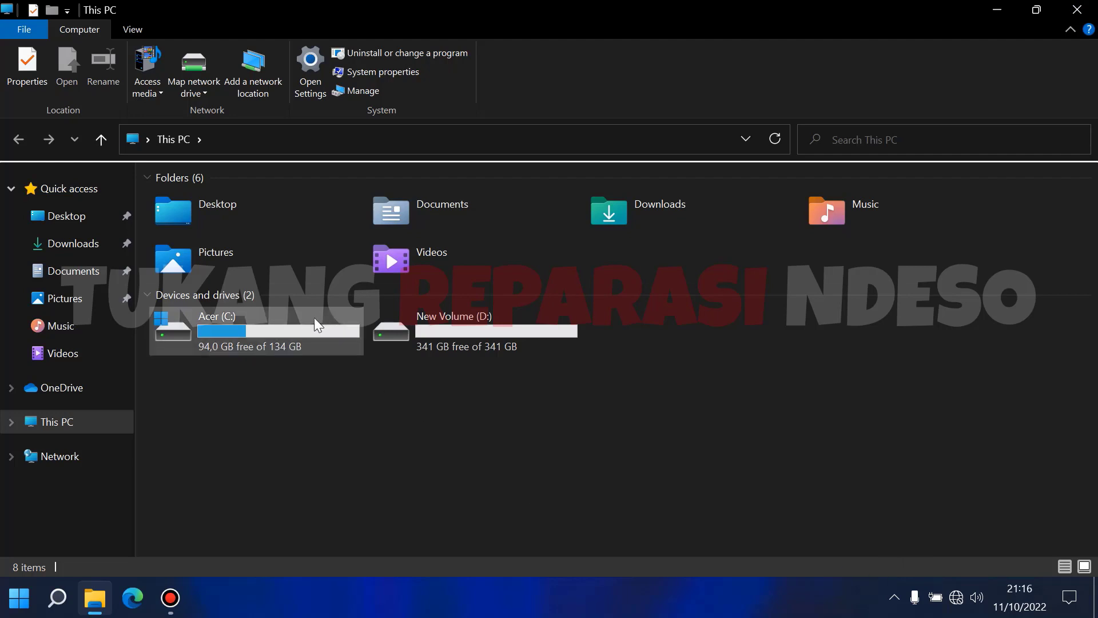
pyautogui.moveTo(384, 338)
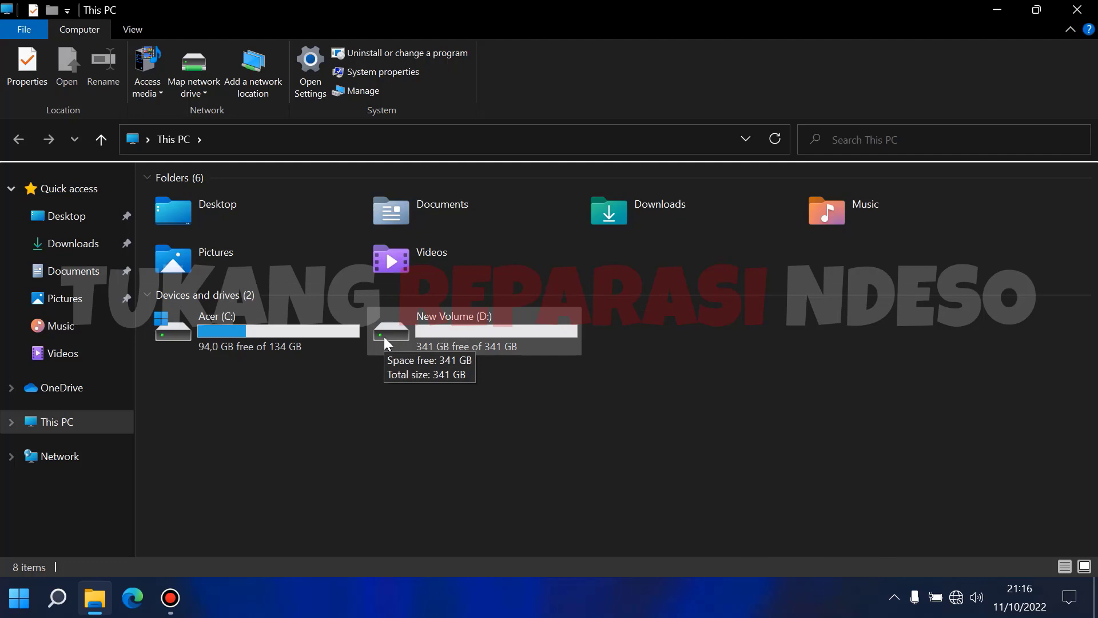